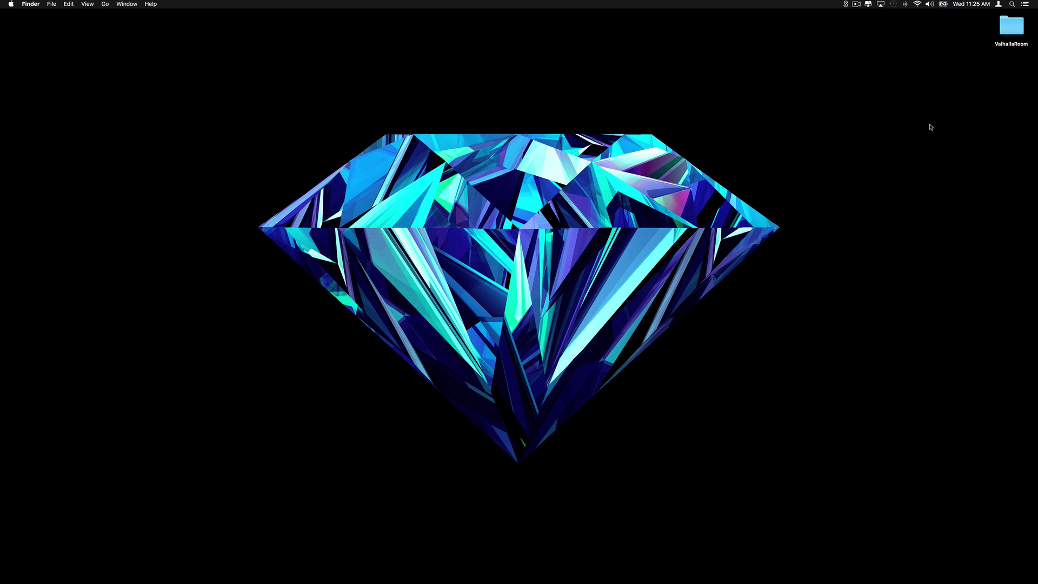
Open the desktop ValhallaRoom folder and move its window up toward the screen centre.
{"action": "double_click", "coordinate": [1010, 28]}
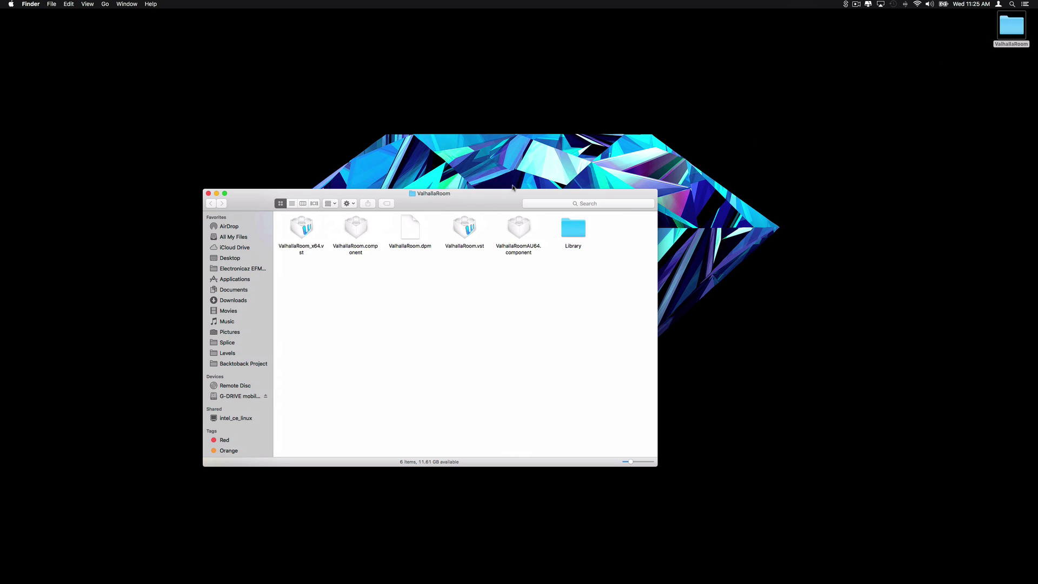
{"action": "left_click_drag", "start_coordinate": [483, 198], "coordinate": [492, 172]}
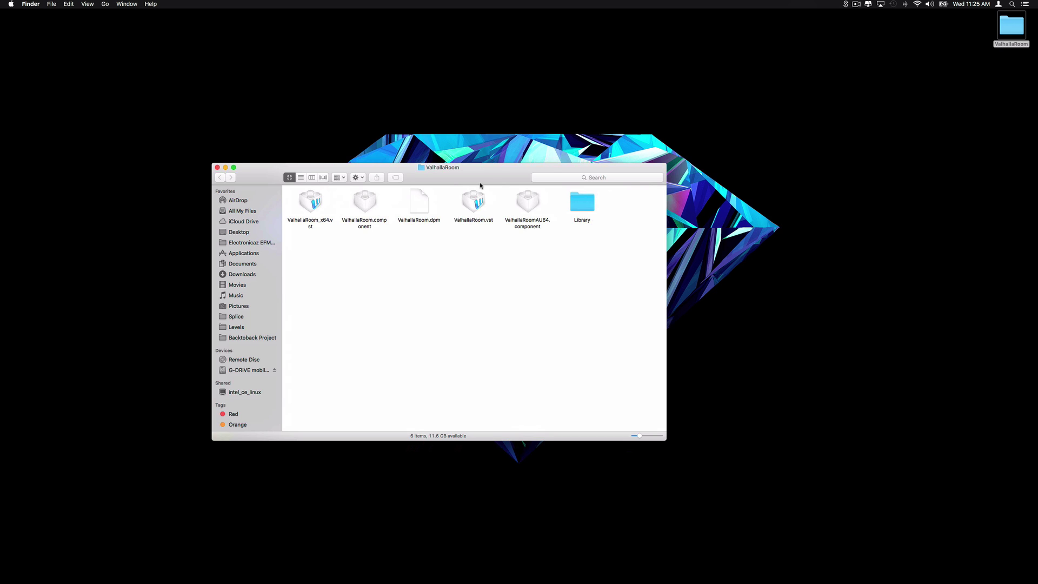
{"action": "left_click_drag", "start_coordinate": [479, 178], "coordinate": [494, 156]}
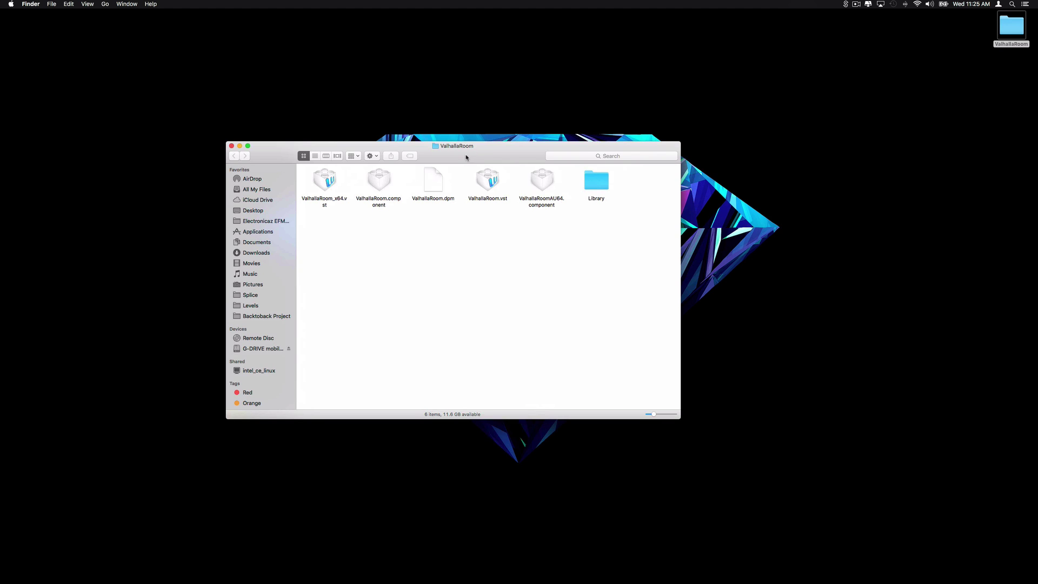
Open the hidden user Library folder from the Go menu with Option held.
{"action": "left_click", "coordinate": [199, 54]}
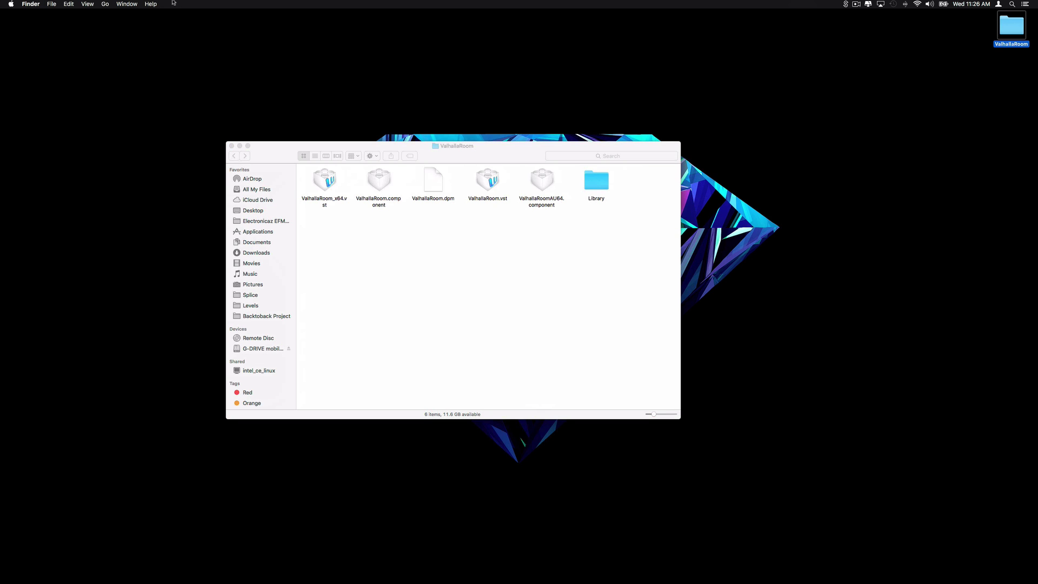
{"action": "left_click", "coordinate": [108, 6]}
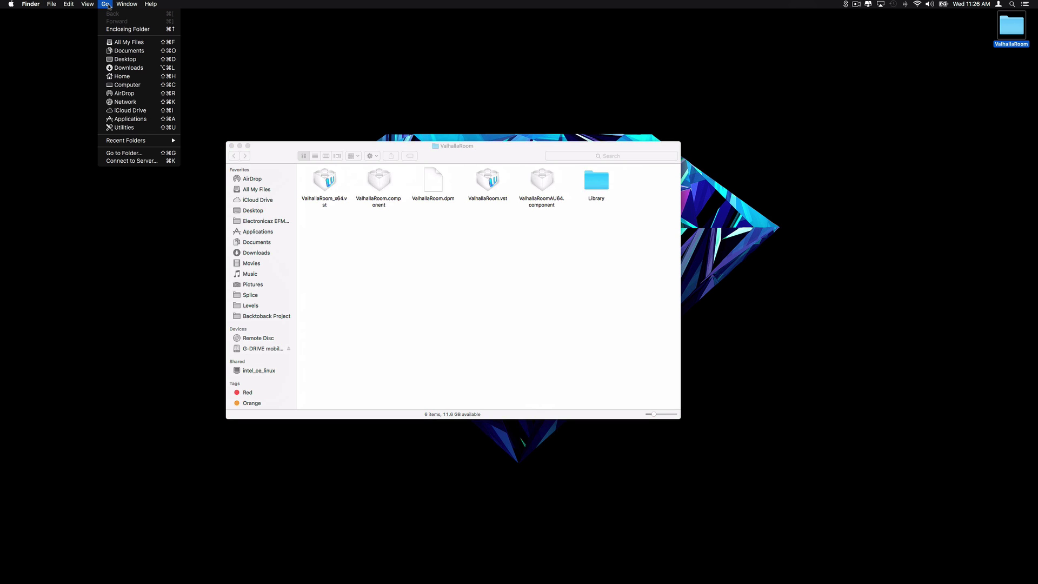
{"action": "key", "text": "alt"}
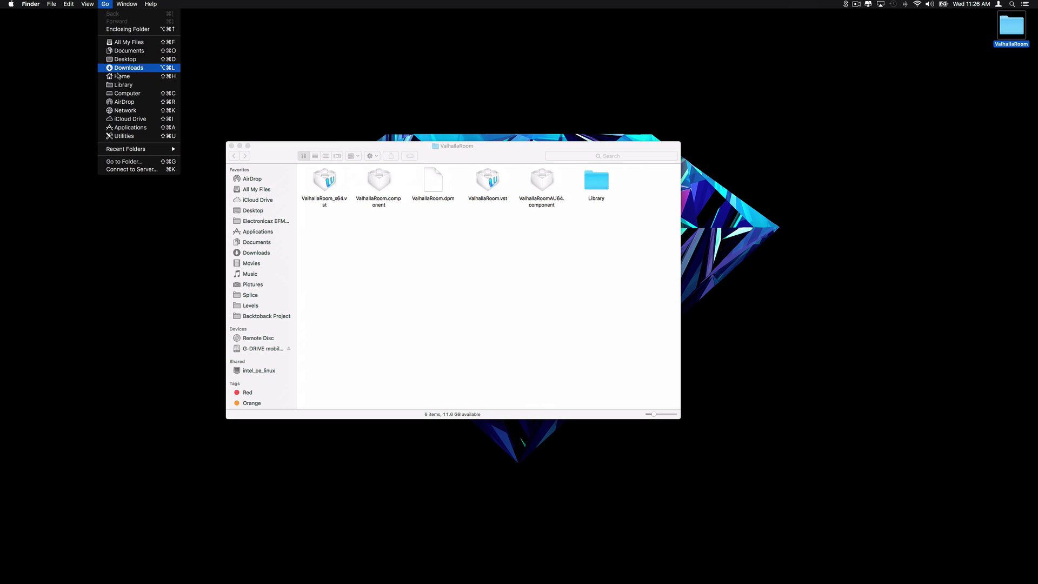
{"action": "left_click", "coordinate": [121, 85]}
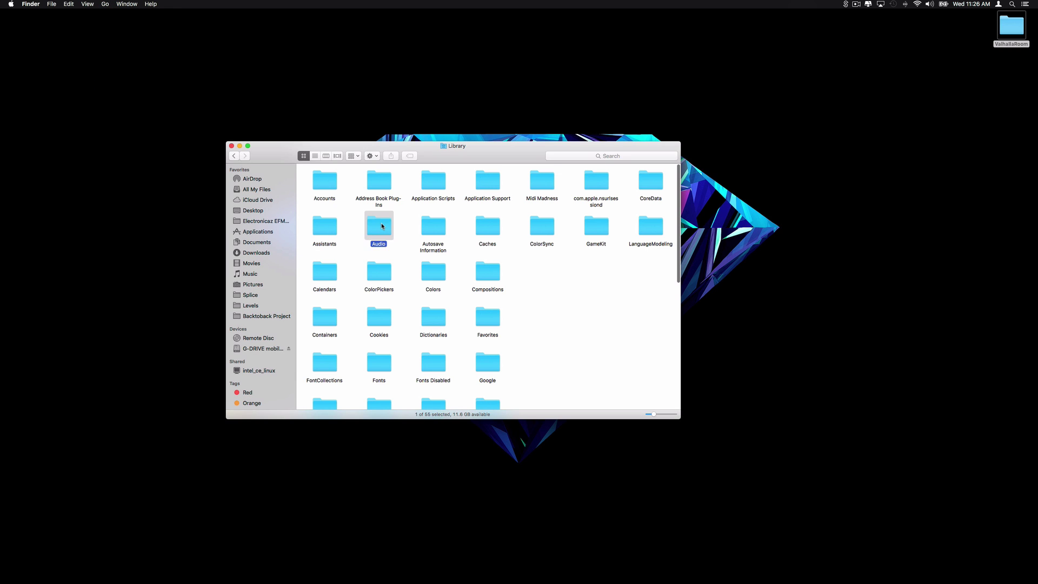
Navigate through Audio and Plug-Ins into the Components folder.
{"action": "double_click", "coordinate": [381, 227]}
{"action": "left_click_drag", "start_coordinate": [475, 150], "coordinate": [462, 126]}
{"action": "double_click", "coordinate": [475, 157]}
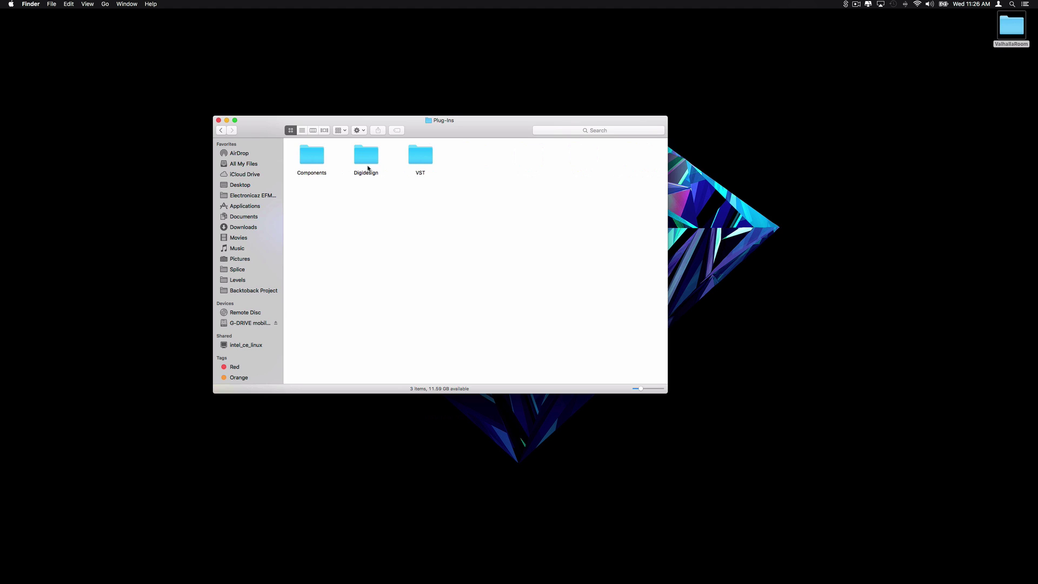
{"action": "double_click", "coordinate": [312, 162]}
Place the Components window upper left and a second ValhallaRoom folder window beside it.
{"action": "left_click_drag", "start_coordinate": [460, 131], "coordinate": [324, 102]}
{"action": "double_click", "coordinate": [1017, 35]}
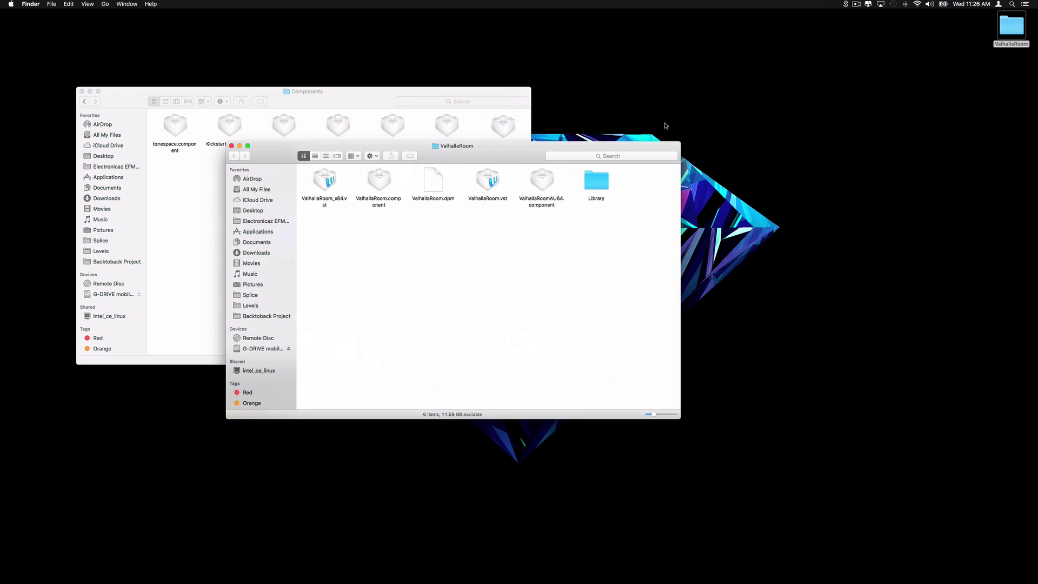
{"action": "left_click_drag", "start_coordinate": [480, 154], "coordinate": [790, 97]}
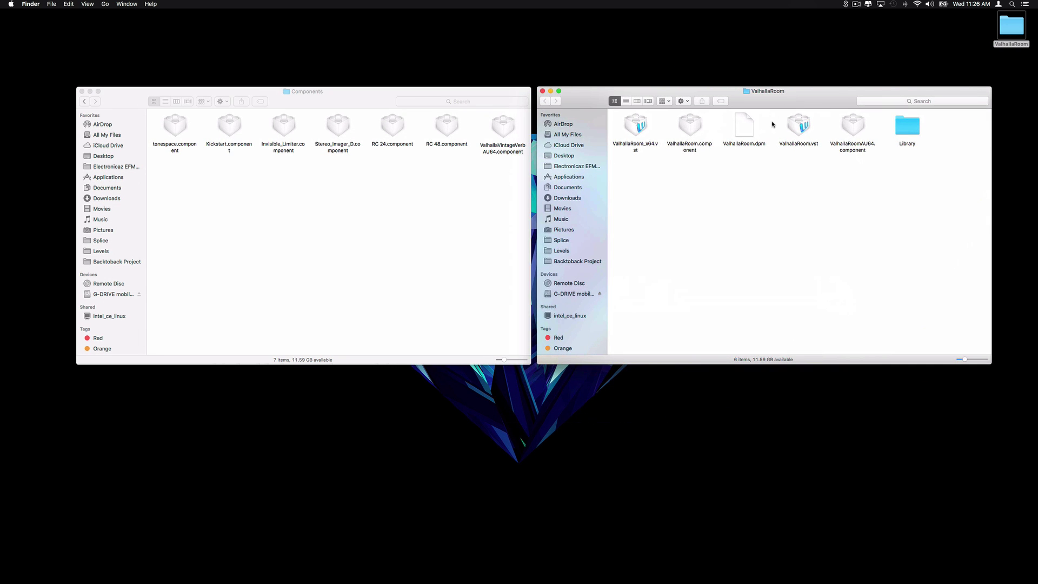
Move ValhallaRoomAU64.component into Components and close the ValhallaRoom folder window.
{"action": "left_click", "coordinate": [859, 152]}
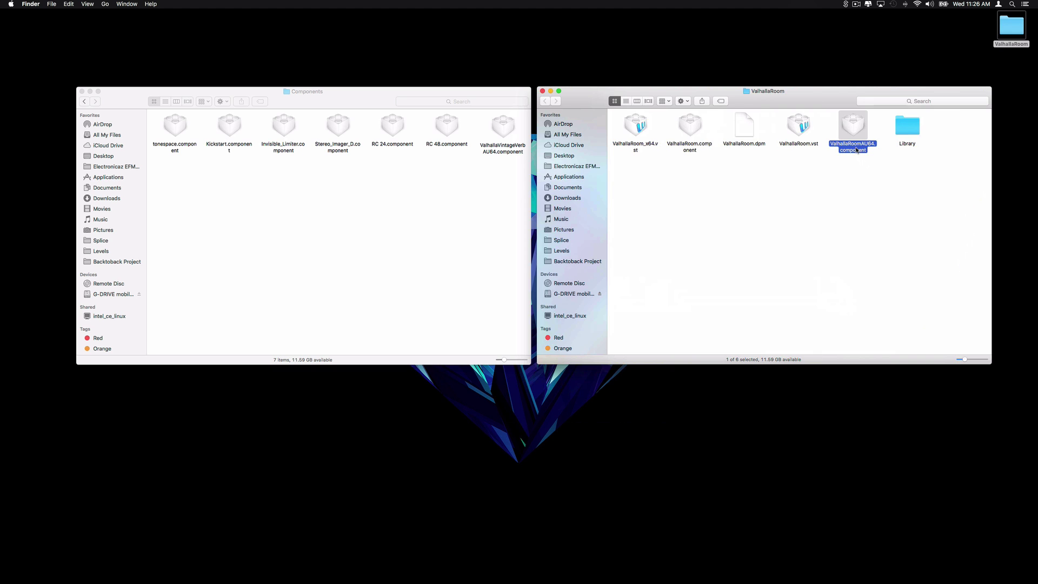
{"action": "left_click_drag", "start_coordinate": [858, 150], "coordinate": [172, 199]}
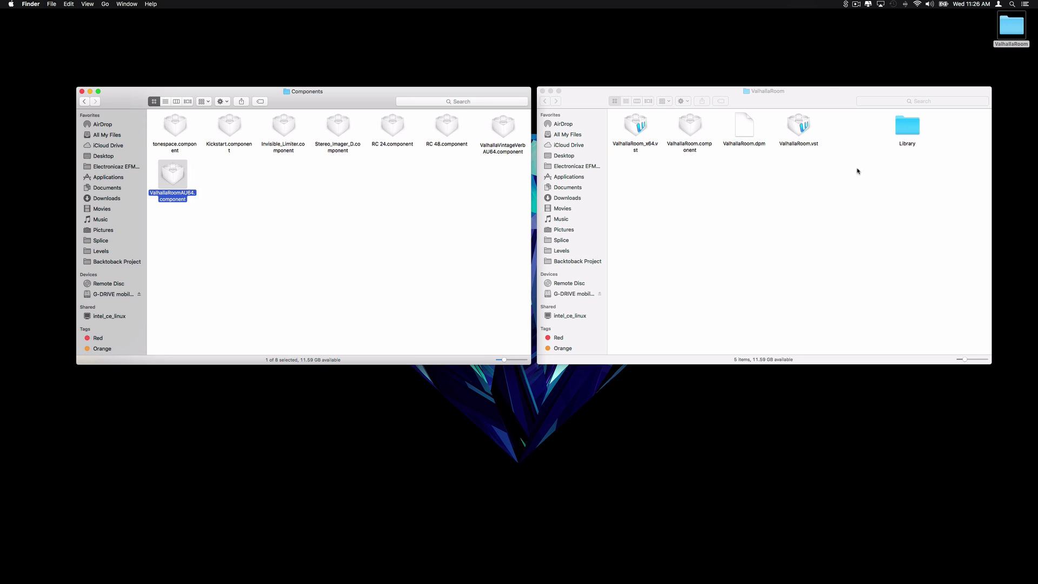
{"action": "left_click", "coordinate": [277, 201]}
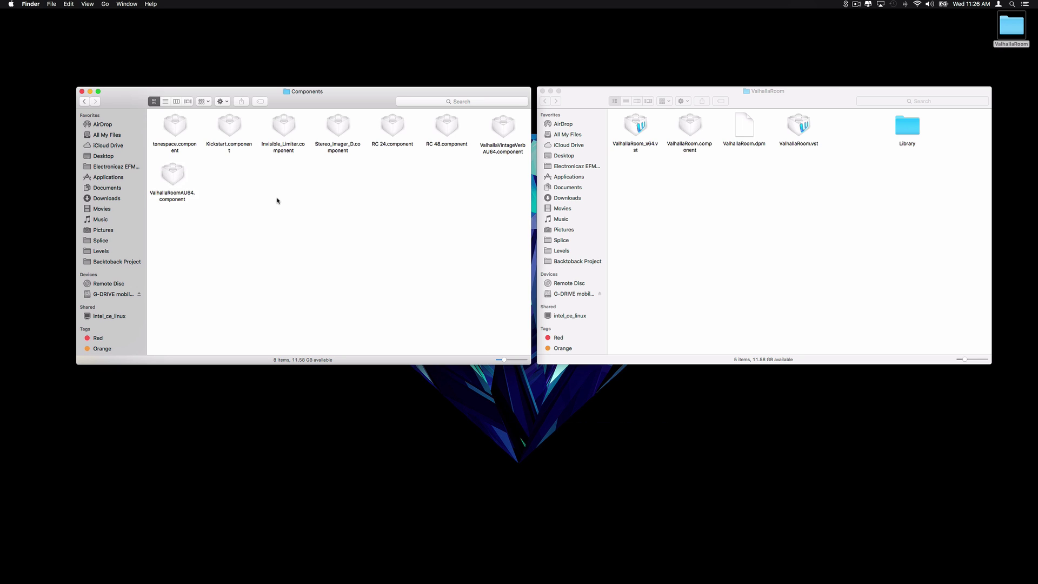
{"action": "left_click", "coordinate": [543, 91]}
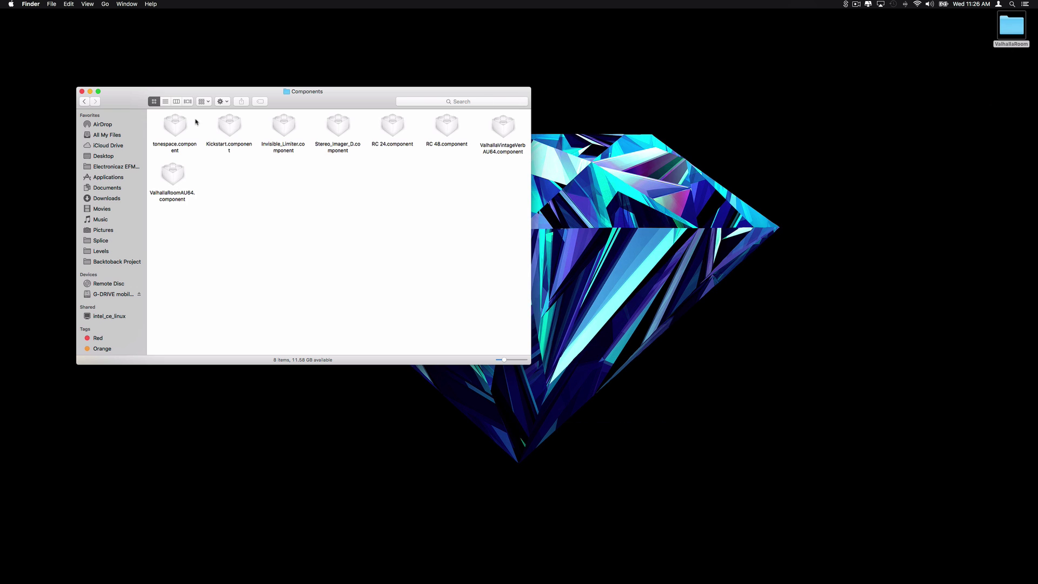
Switch to Logic Pro and load ValhallaRoom from Audio Units into Inst 1's Audio FX slot.
{"action": "key", "text": "ctrl+Up"}
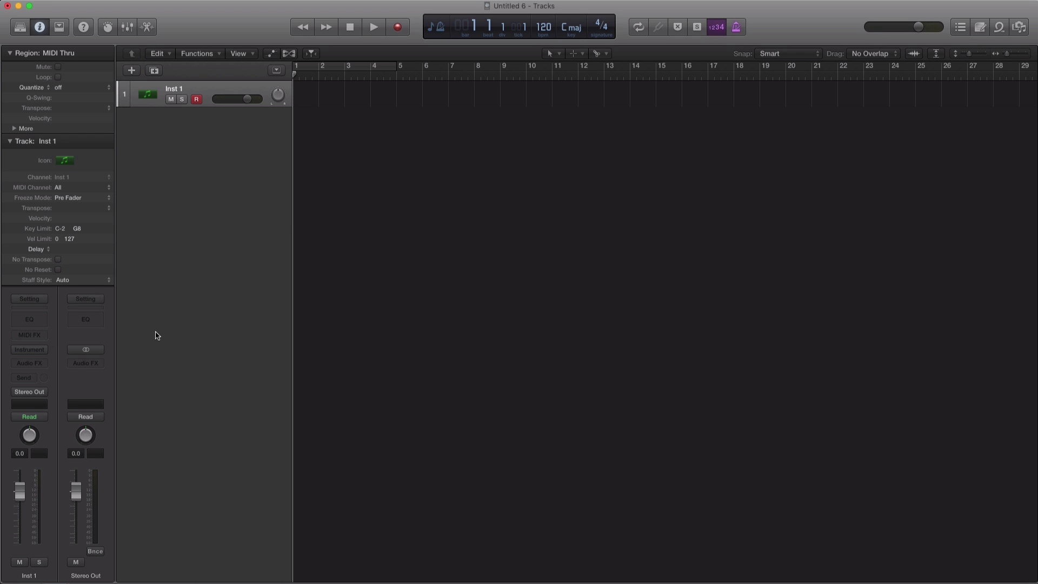
{"action": "left_click", "coordinate": [46, 364]}
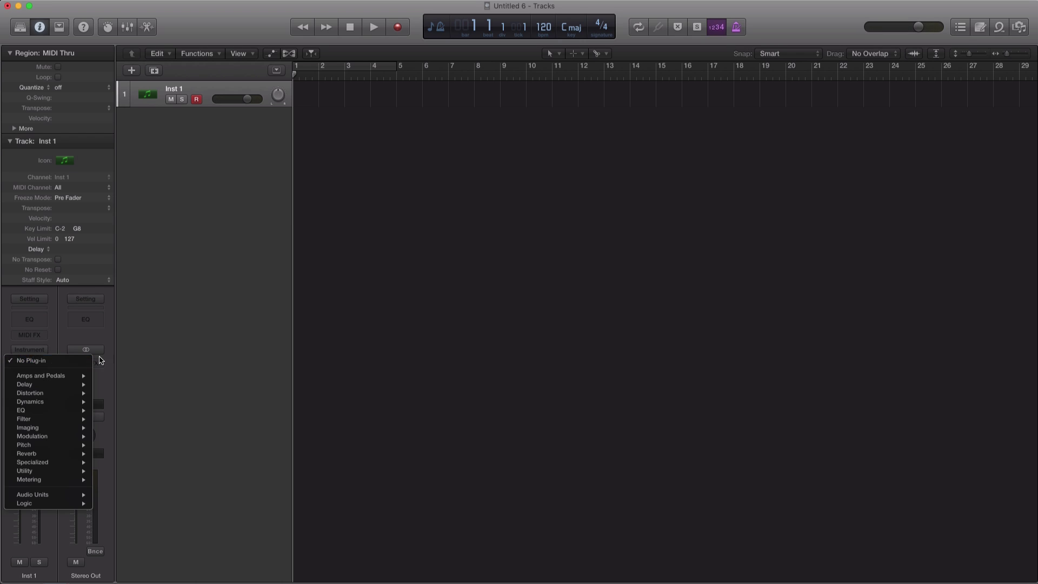
{"action": "mouse_move", "coordinate": [64, 496]}
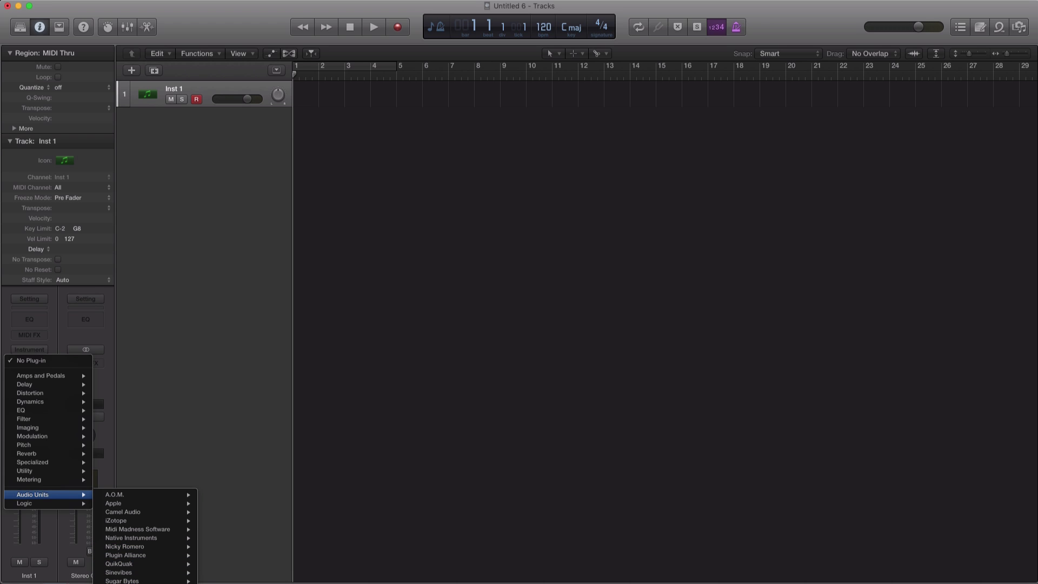
{"action": "left_click", "coordinate": [249, 578]}
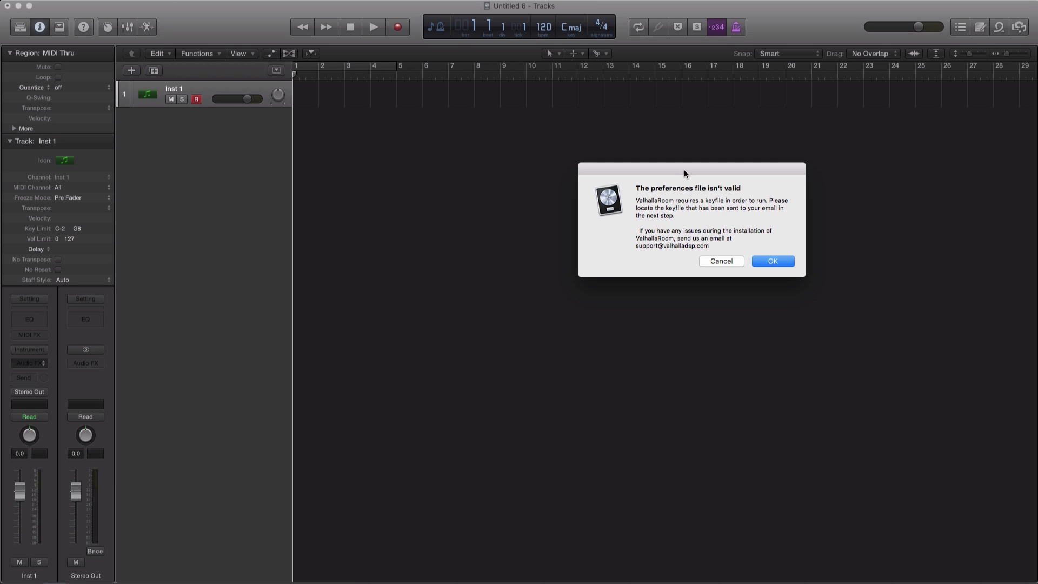
Dismiss the invalid-preferences, keyfile and unauthorized notices, then view ValhallaRoom's preset list.
{"action": "left_click_drag", "start_coordinate": [683, 172], "coordinate": [611, 174]}
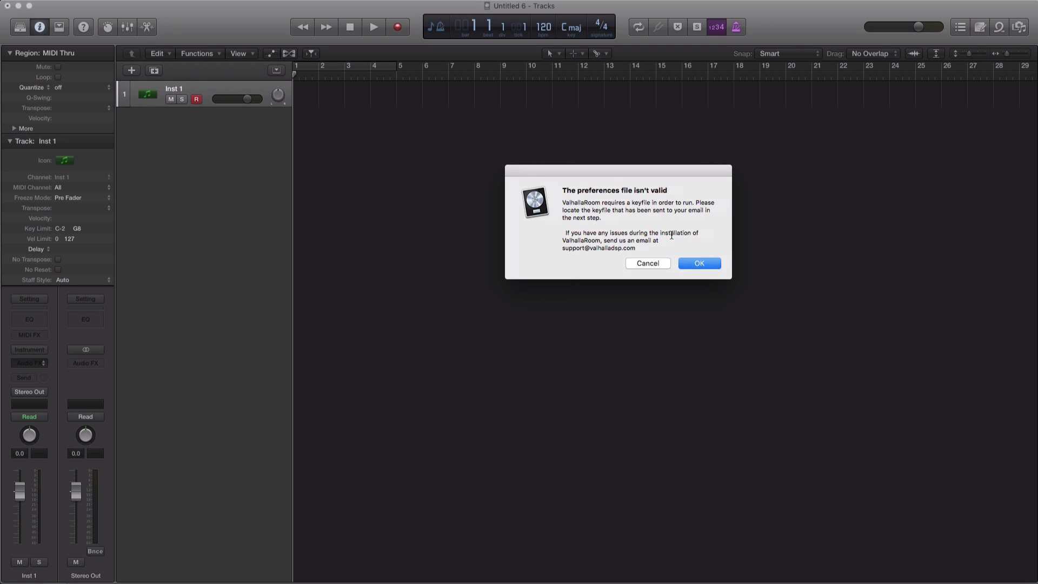
{"action": "left_click", "coordinate": [655, 267]}
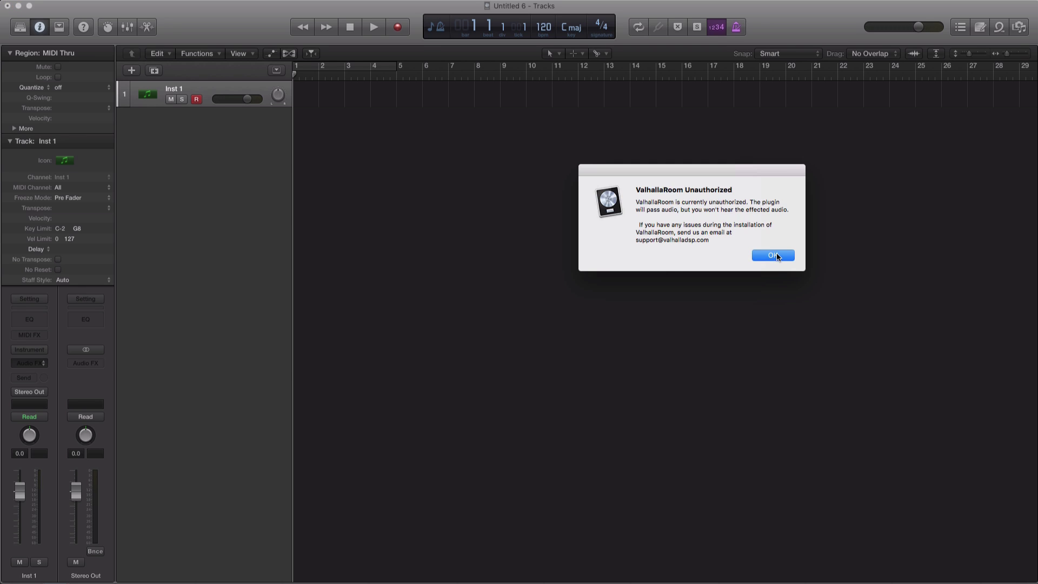
{"action": "left_click", "coordinate": [776, 252]}
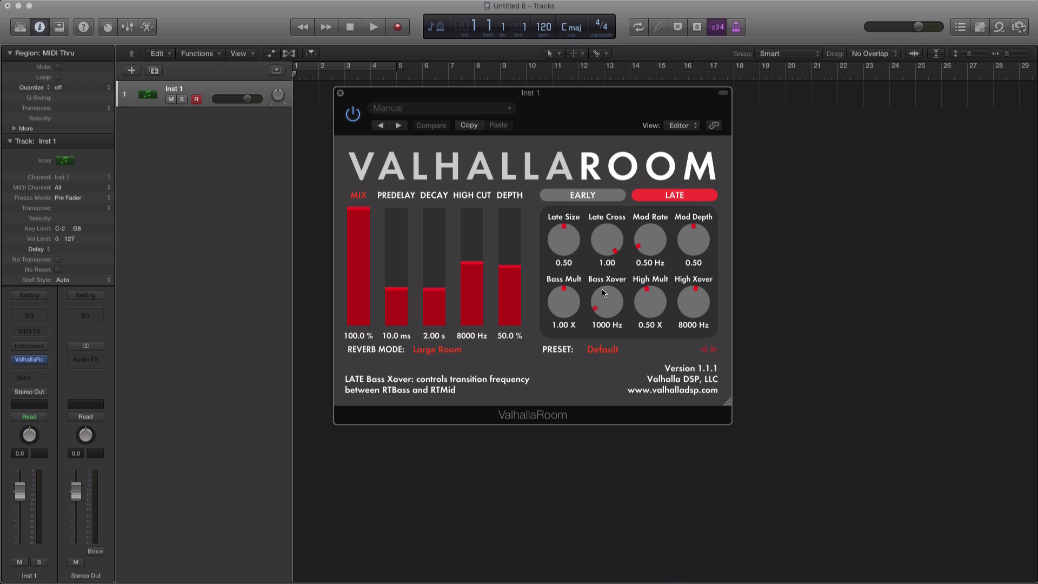
{"action": "left_click", "coordinate": [612, 354]}
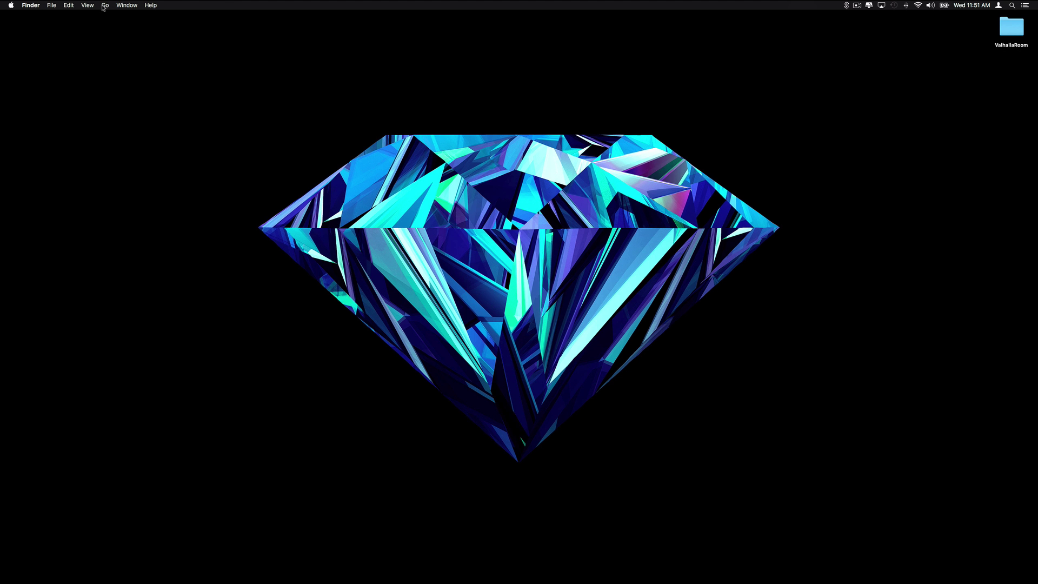
Open the user Library's Audio › Presets folder from the Go menu.
{"action": "left_click", "coordinate": [103, 6]}
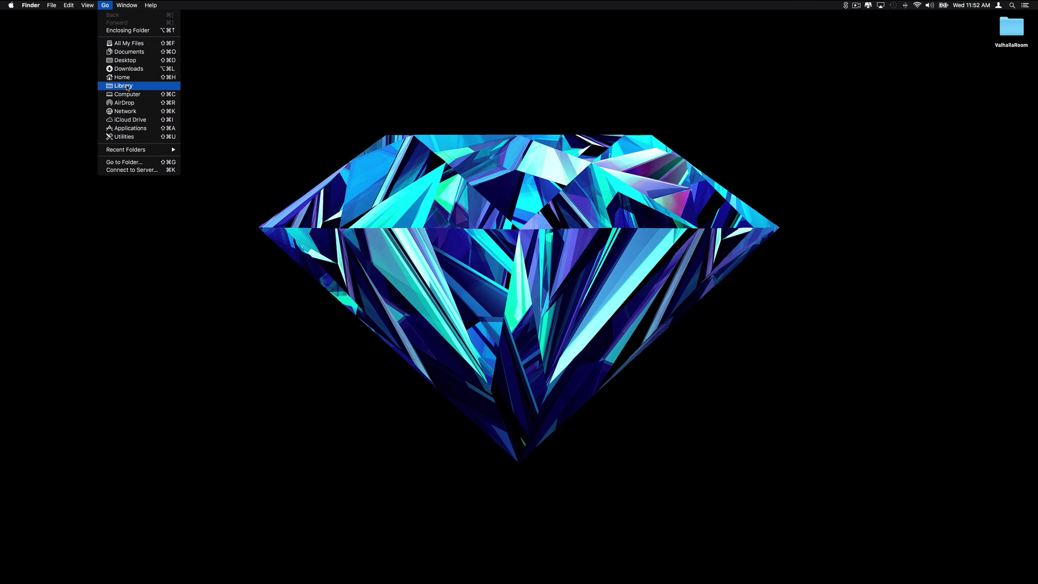
{"action": "left_click", "coordinate": [128, 87]}
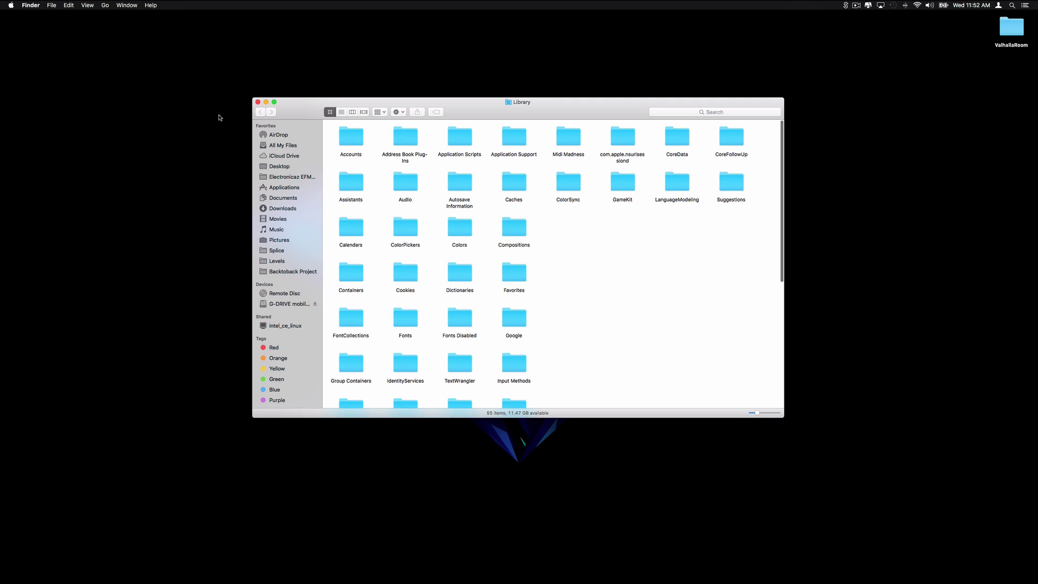
{"action": "double_click", "coordinate": [409, 185]}
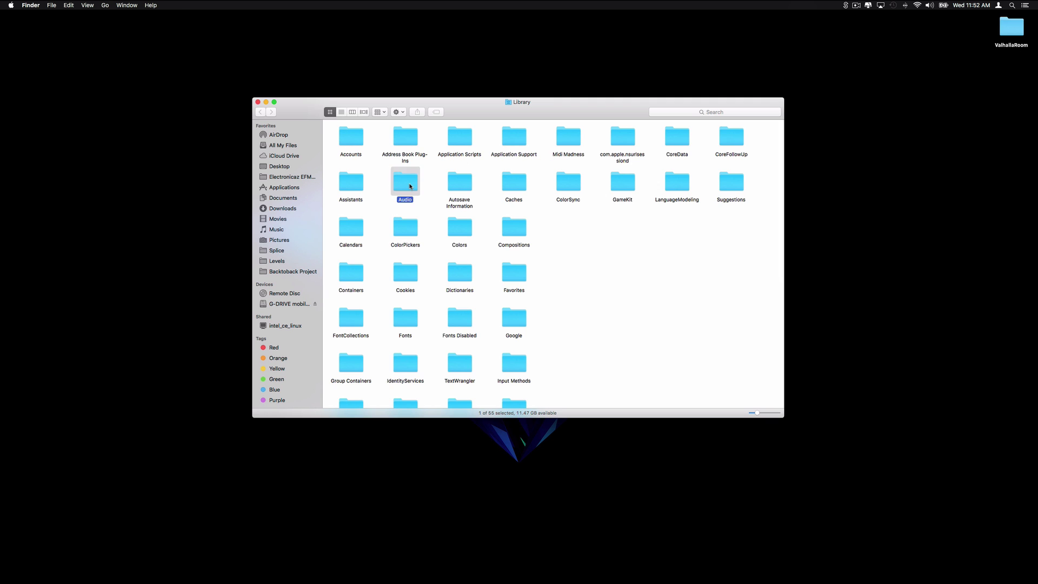
{"action": "double_click", "coordinate": [568, 141]}
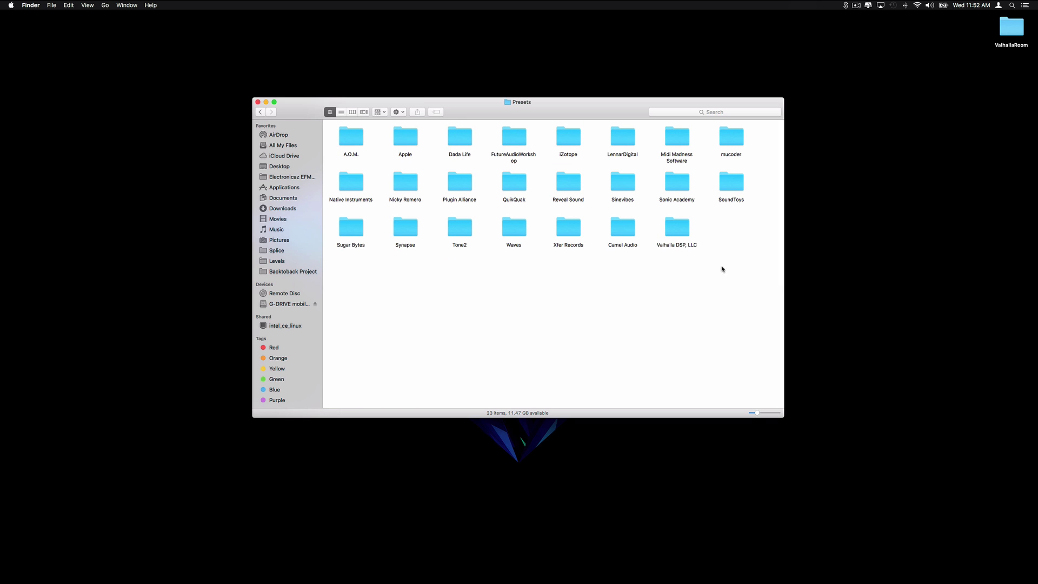
Open Valhalla DSP, LLC › ValhallaRoom presets folder and move its window left.
{"action": "left_click", "coordinate": [682, 231]}
{"action": "double_click", "coordinate": [681, 230]}
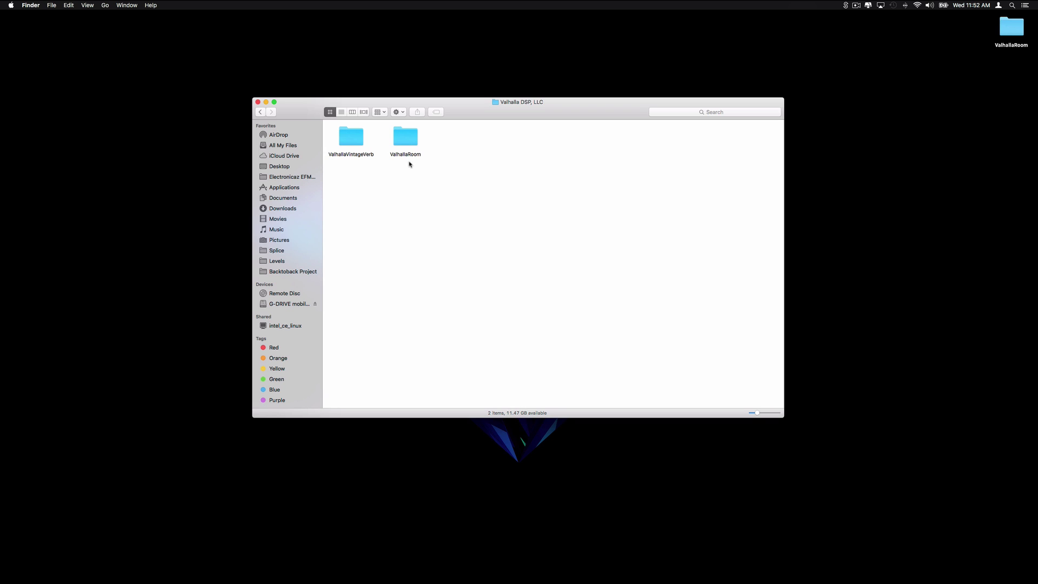
{"action": "double_click", "coordinate": [402, 139]}
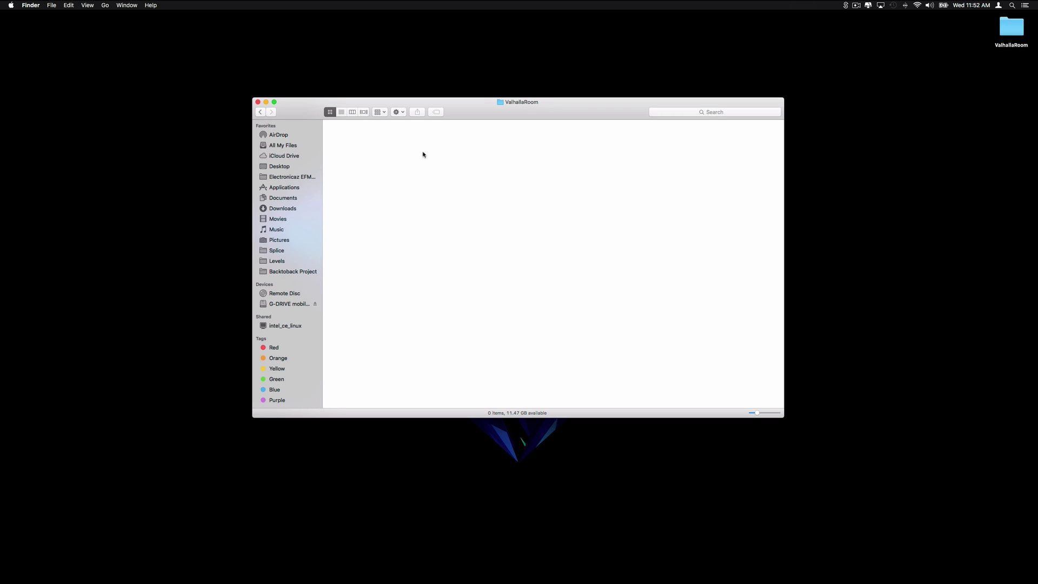
{"action": "left_click_drag", "start_coordinate": [520, 111], "coordinate": [280, 109]}
Open the download's Library › Audio › Presets › Valhalla DSP, LLC › ValhallaRoom folder beside the empty one.
{"action": "double_click", "coordinate": [986, 34]}
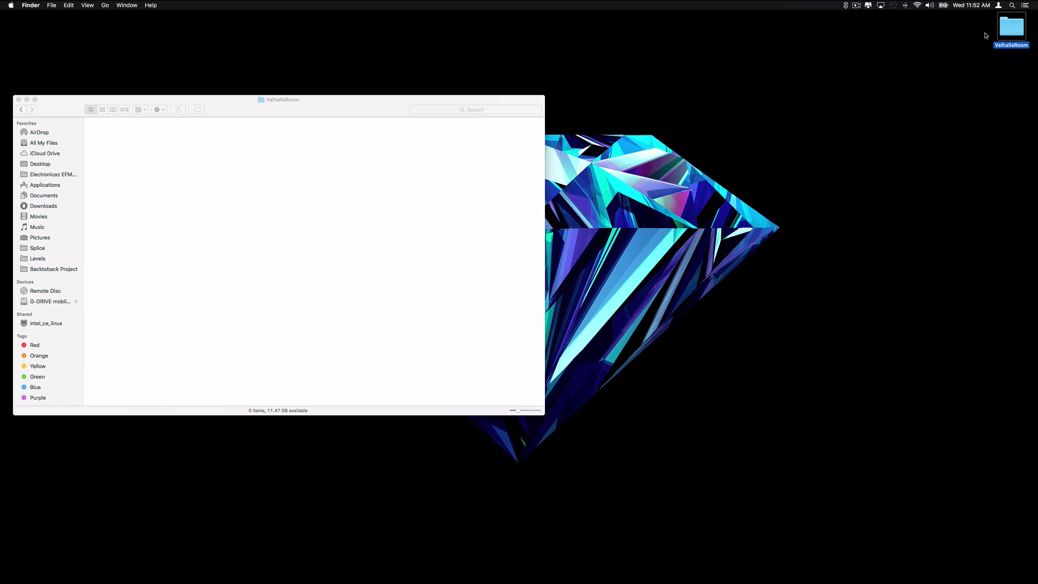
{"action": "left_click", "coordinate": [618, 143]}
{"action": "double_click", "coordinate": [618, 143]}
{"action": "double_click", "coordinate": [347, 140]}
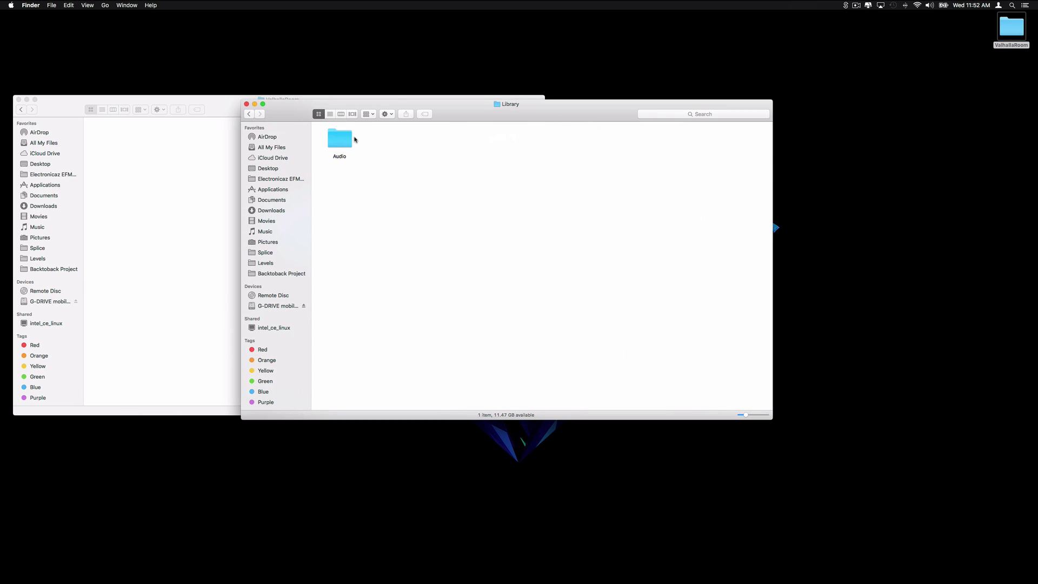
{"action": "double_click", "coordinate": [333, 142]}
{"action": "double_click", "coordinate": [343, 143]}
{"action": "double_click", "coordinate": [343, 143]}
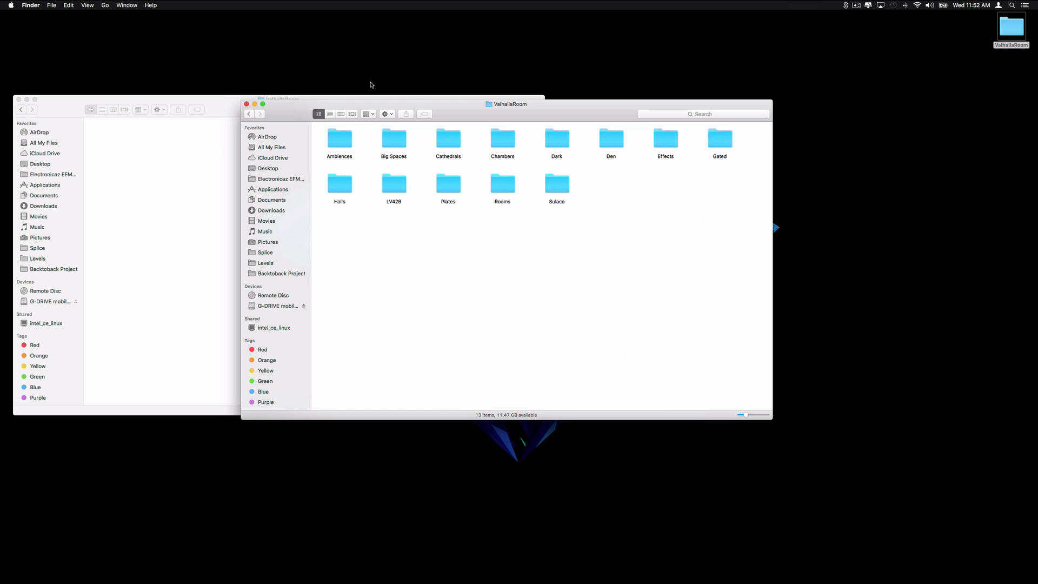
{"action": "left_click_drag", "start_coordinate": [416, 101], "coordinate": [627, 100]}
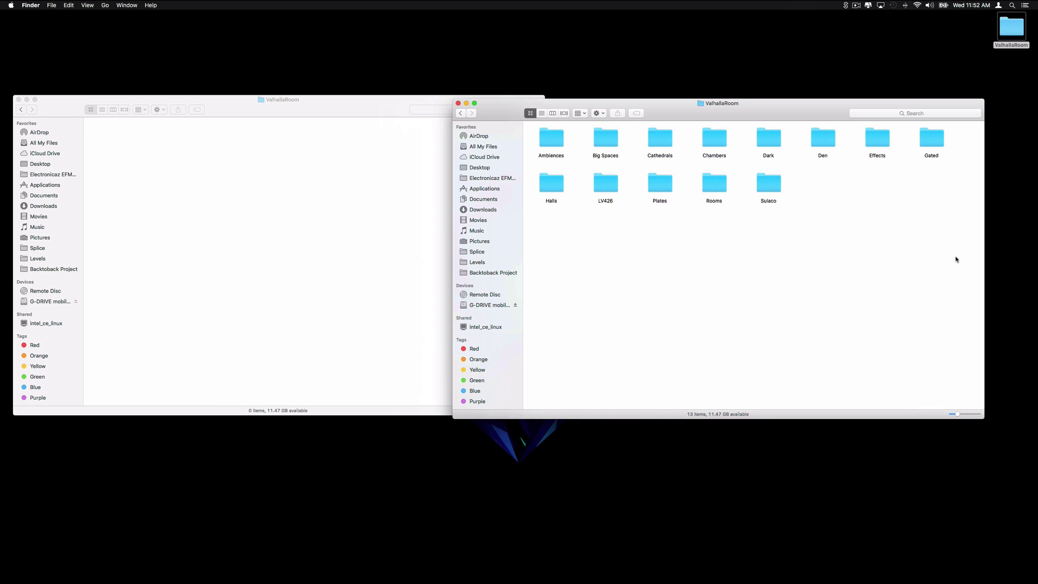
Select all 13 preset folders and paste them into the empty ValhallaRoom presets folder.
{"action": "key", "text": "super+a"}
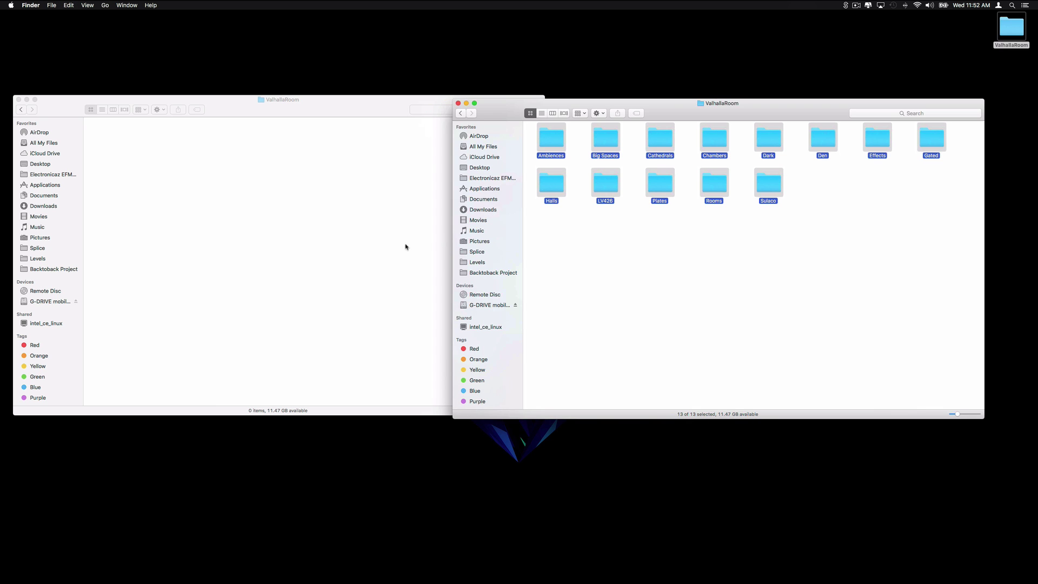
{"action": "left_click", "coordinate": [627, 209]}
{"action": "key", "text": "super+a"}
{"action": "left_click", "coordinate": [275, 203]}
{"action": "key", "text": "super+v"}
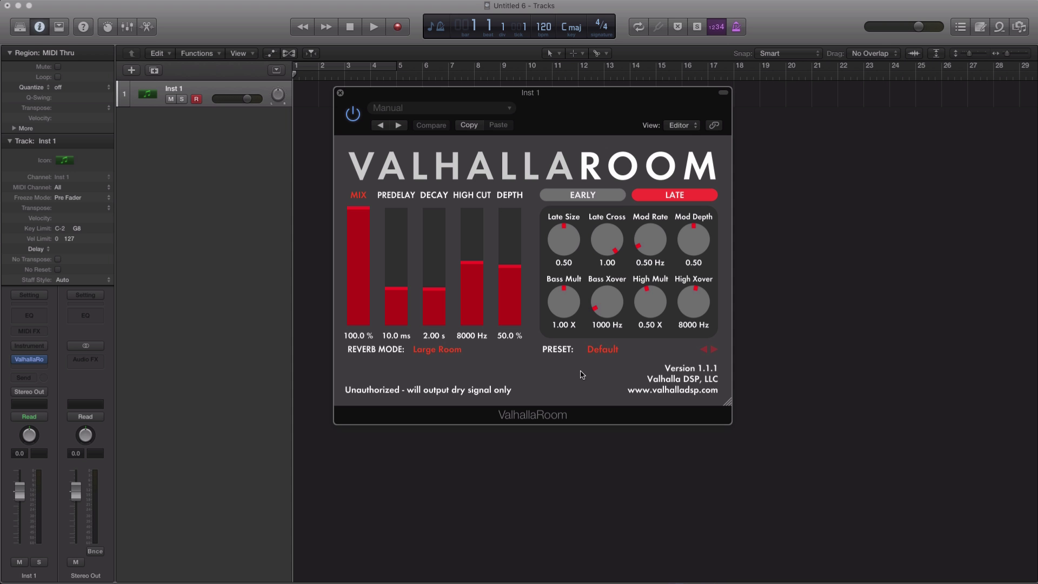
Check the preset list, then close the ValhallaRoom plugin window.
{"action": "left_click", "coordinate": [598, 355]}
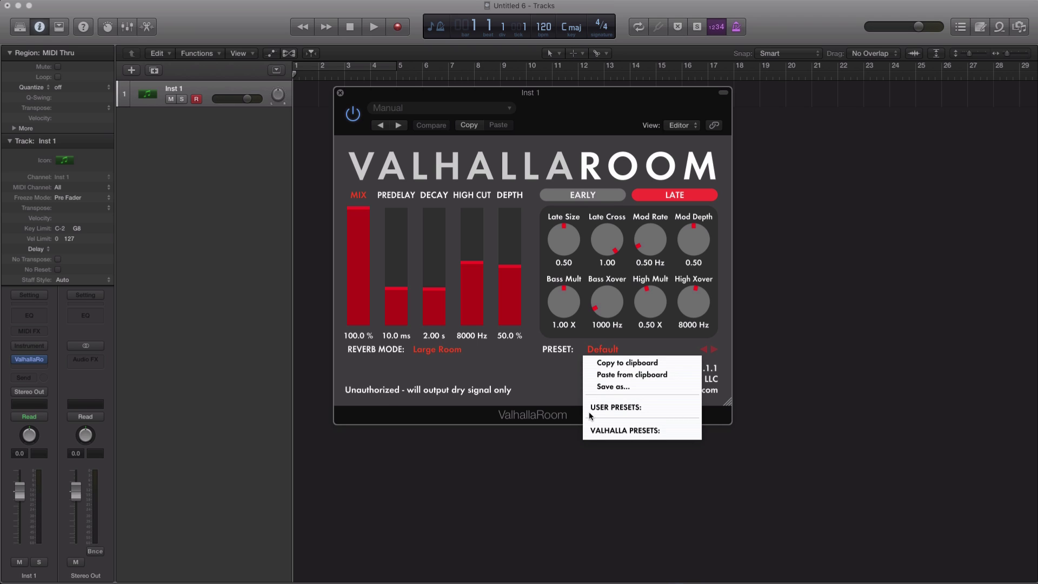
{"action": "left_click", "coordinate": [550, 376]}
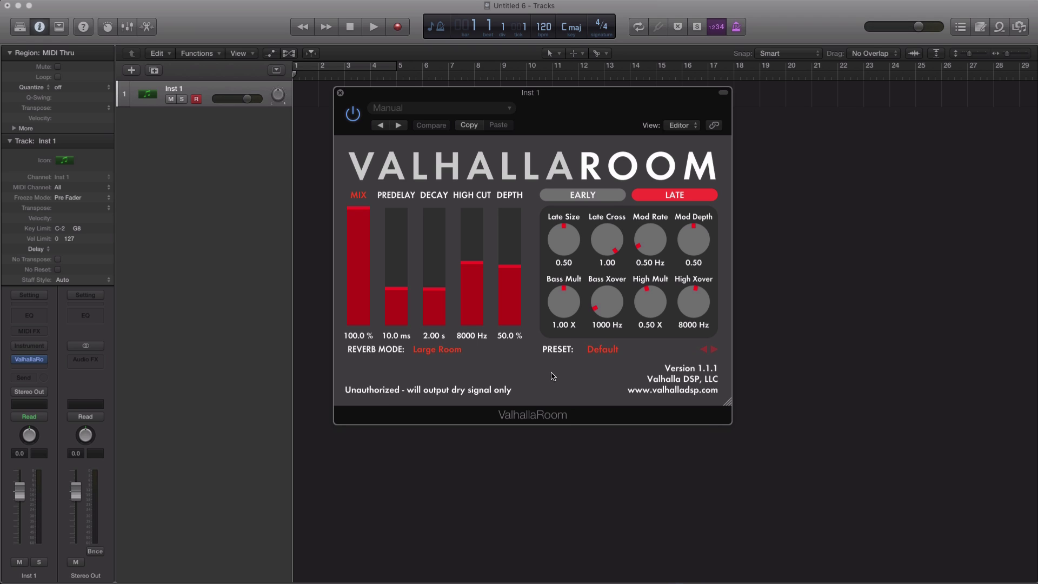
{"action": "left_click", "coordinate": [340, 94]}
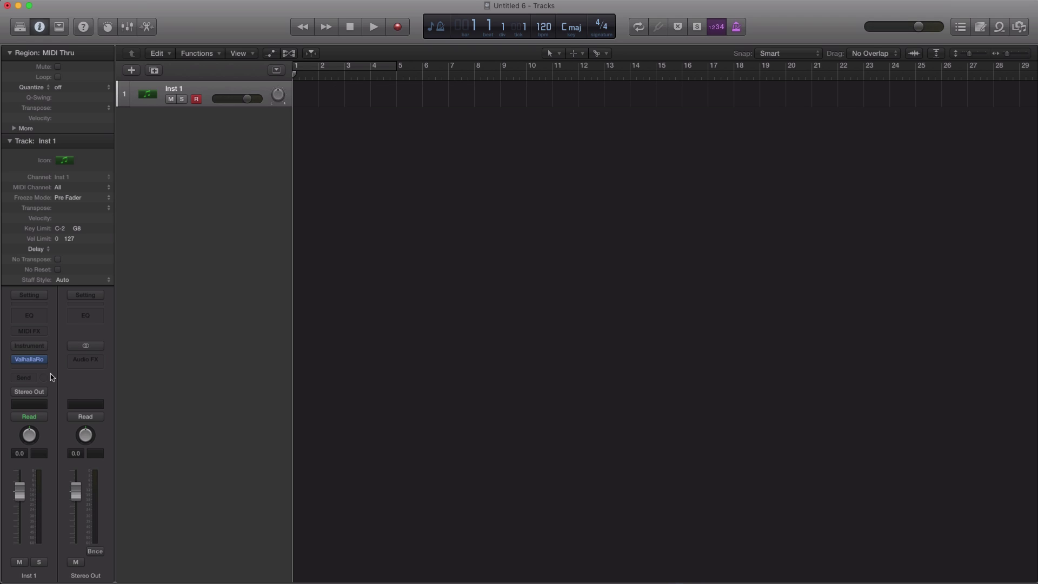
Reopen ValhallaRoom from its Inst 1 insert and browse the User Presets submenus, keeping Default.
{"action": "left_click", "coordinate": [35, 361]}
{"action": "left_click", "coordinate": [33, 362]}
{"action": "left_click", "coordinate": [32, 363]}
{"action": "left_click", "coordinate": [617, 350]}
{"action": "mouse_move", "coordinate": [650, 422]}
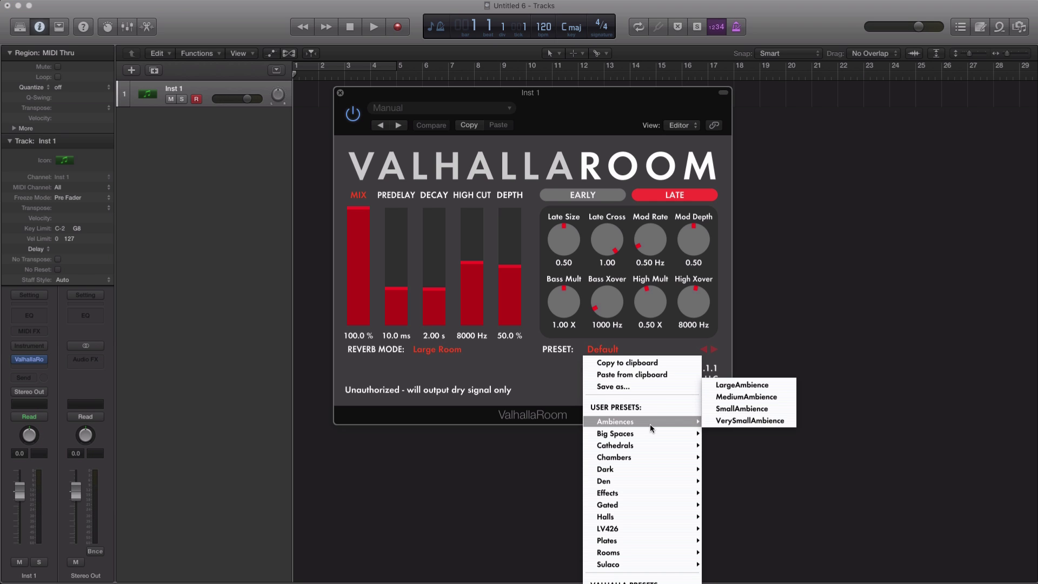
{"action": "mouse_move", "coordinate": [681, 479]}
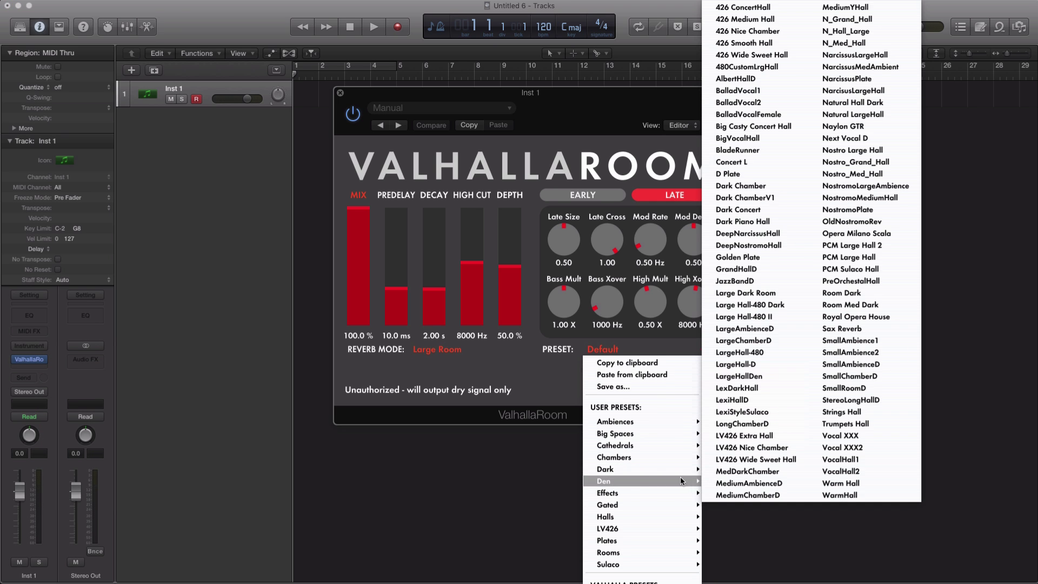
{"action": "left_click", "coordinate": [597, 351]}
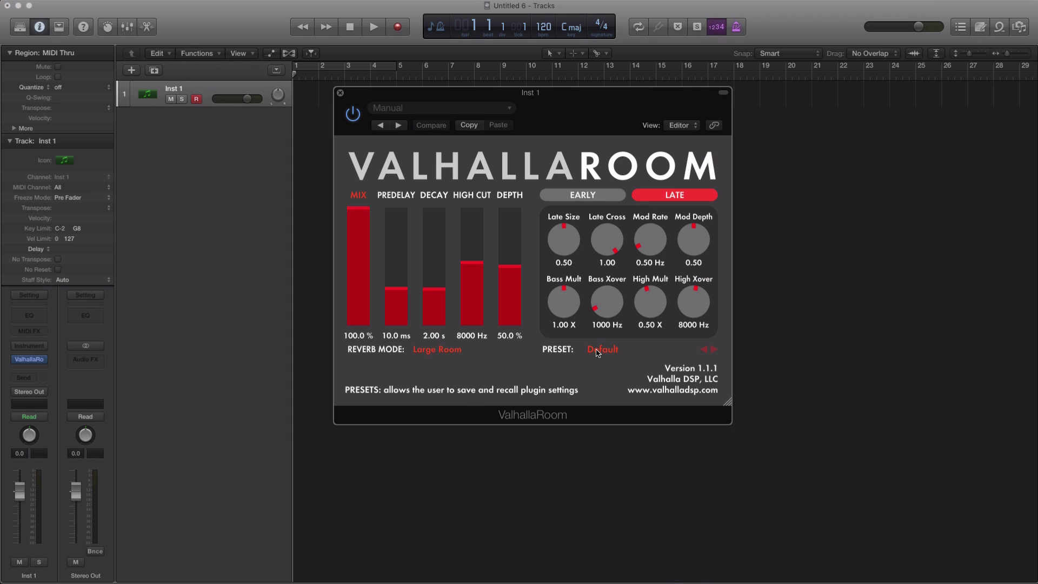